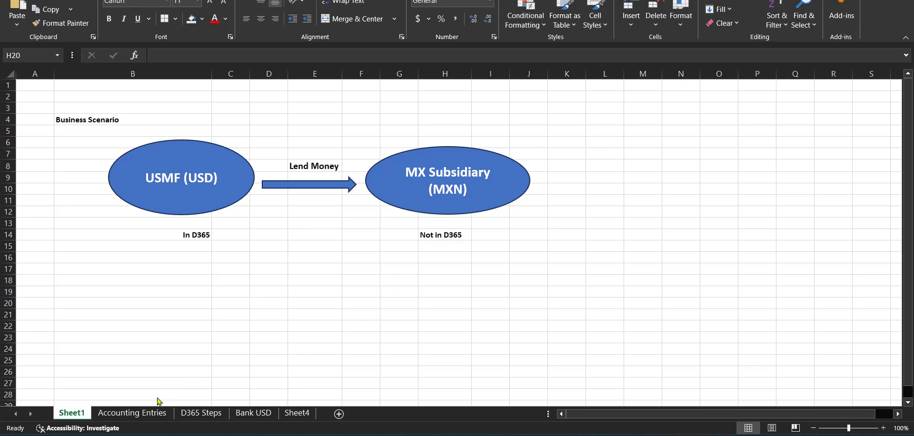
Compare the Bank line of the initial loan booking on the Accounting Entries sheet with the one on the Bank USD sheet
{"action": "left_click", "coordinate": [152, 412]}
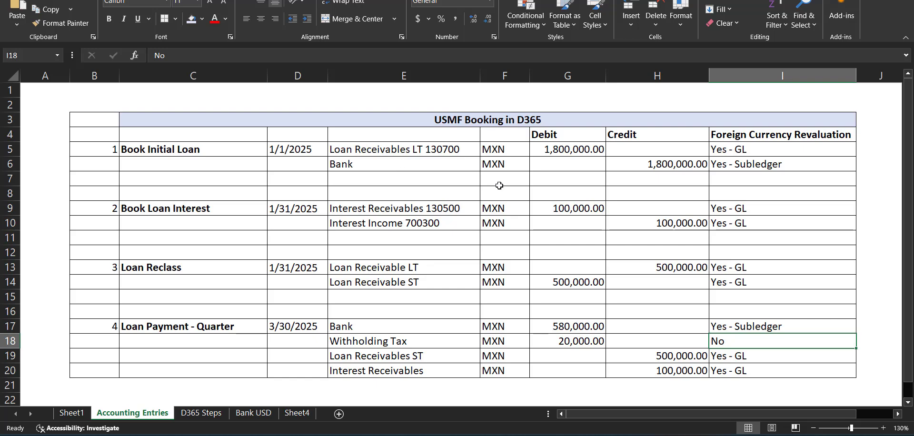
{"action": "left_click", "coordinate": [423, 164]}
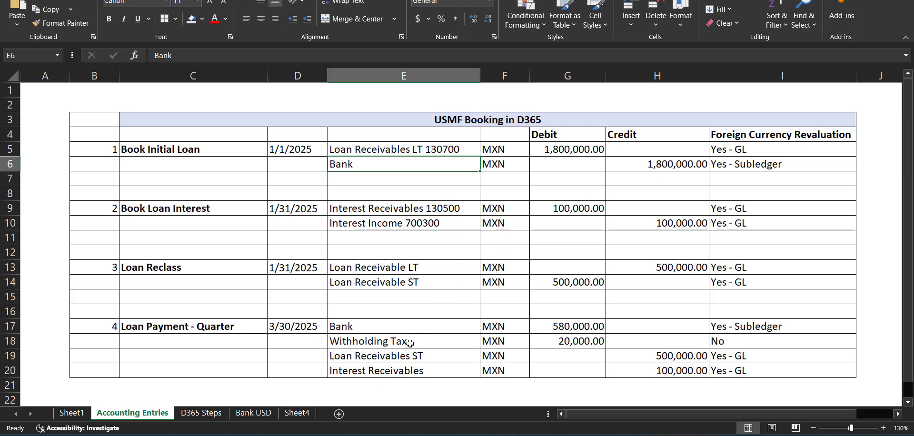
{"action": "left_click", "coordinate": [266, 415]}
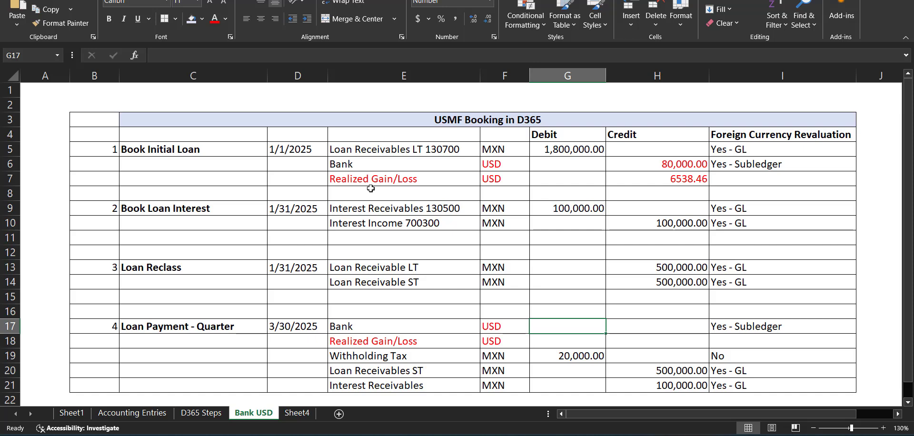
{"action": "left_click", "coordinate": [452, 166]}
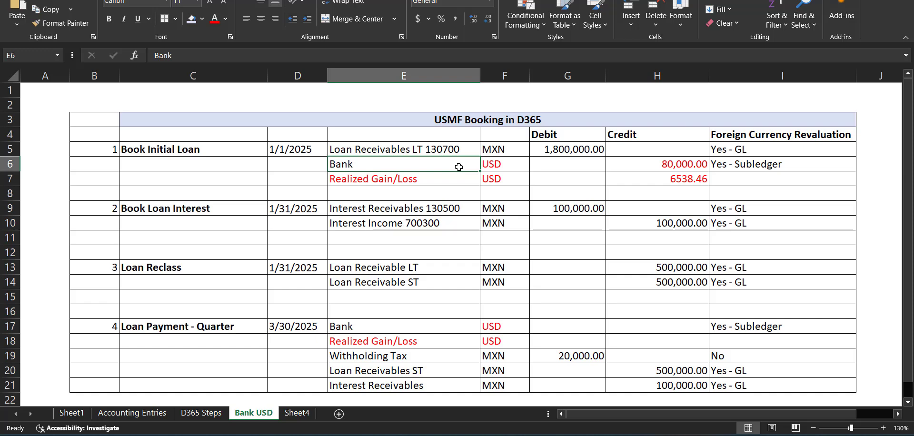
{"action": "left_click", "coordinate": [517, 165]}
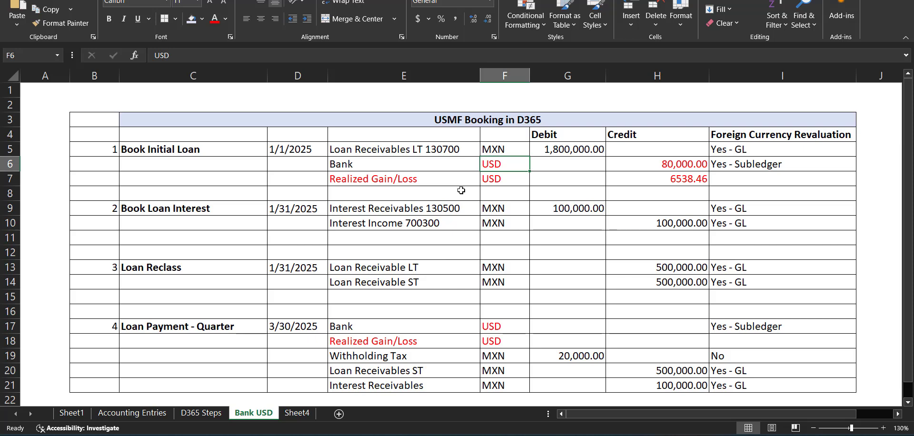
Examine the Loan Receivables LT debit in Book Initial Loan and the Bank line under Loan Payment - Quarter on the Bank USD sheet
{"action": "key", "text": "Up"}
{"action": "key", "text": "Right"}
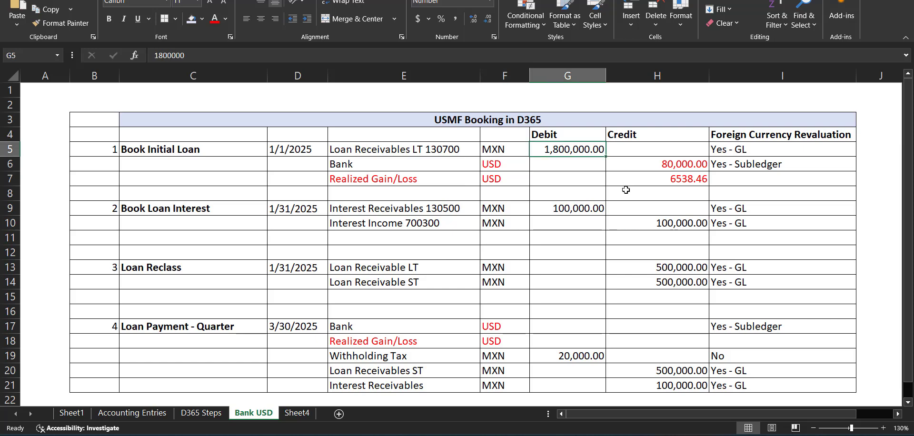
{"action": "scroll", "coordinate": [627, 190], "scroll_direction": "down", "scroll_amount": 1}
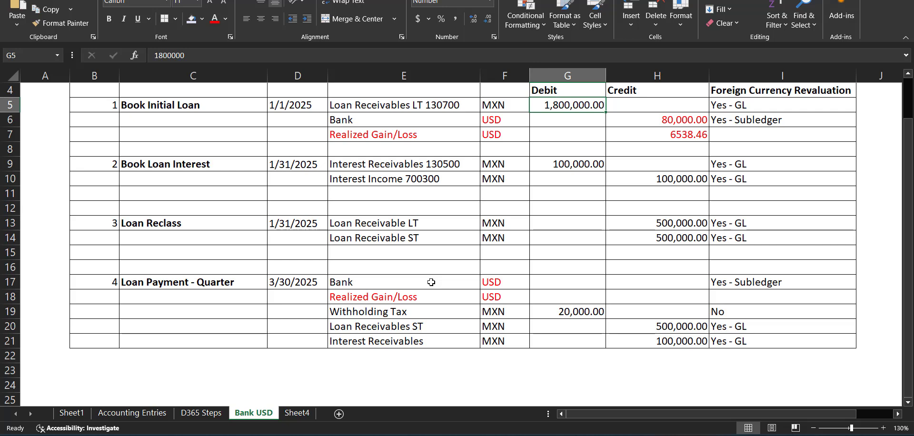
{"action": "left_click", "coordinate": [545, 283]}
{"action": "scroll", "coordinate": [524, 286], "scroll_direction": "up", "scroll_amount": 1}
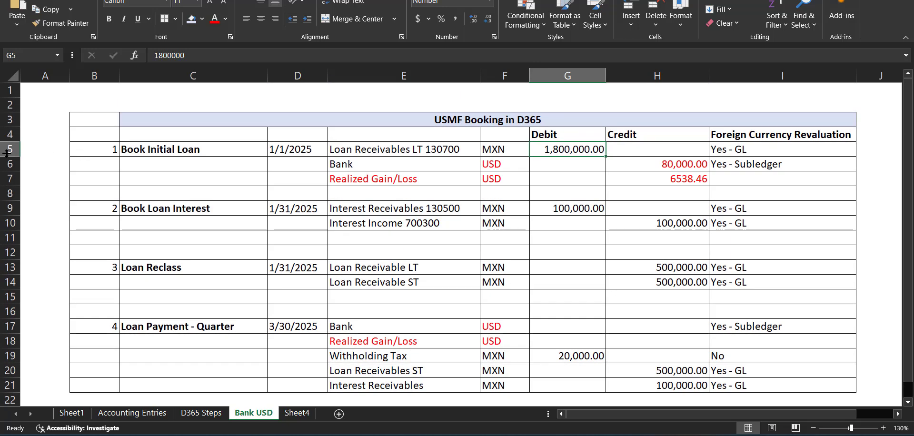
Temporarily hide and restore the Realized Gain/Loss row of the Book Initial Loan entry
{"action": "left_click_drag", "start_coordinate": [6, 151], "coordinate": [10, 178]}
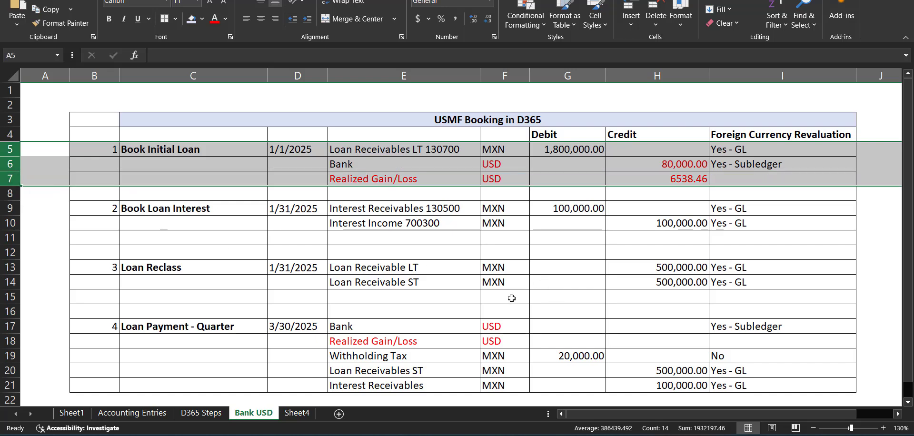
{"action": "right_click", "coordinate": [10, 178]}
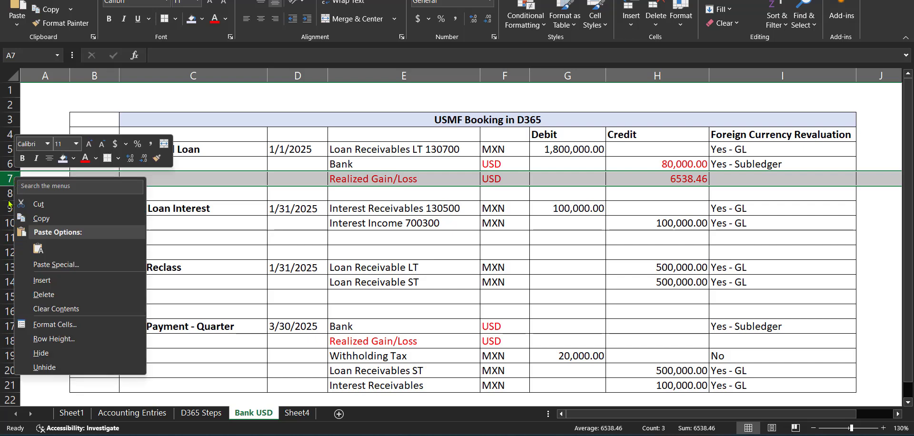
{"action": "left_click", "coordinate": [47, 352]}
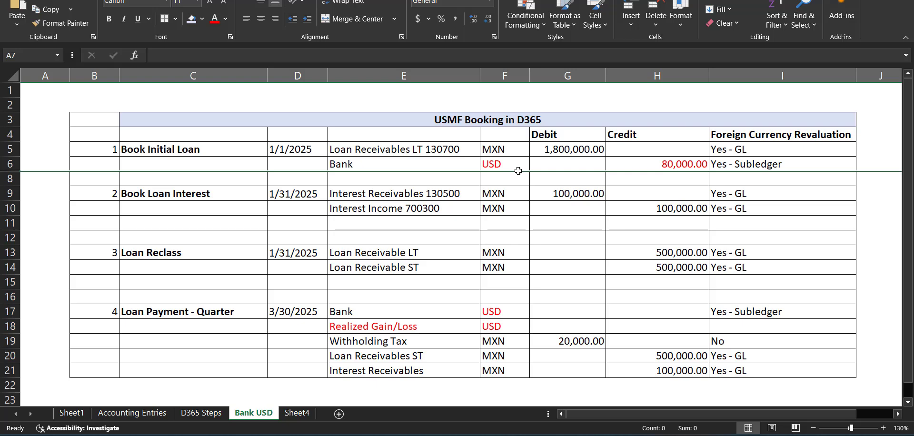
{"action": "double_click", "coordinate": [11, 170]}
Examine the Realized Gain/Loss line, its credit amount and the Bank row in the Book Initial Loan entry
{"action": "left_click", "coordinate": [429, 180]}
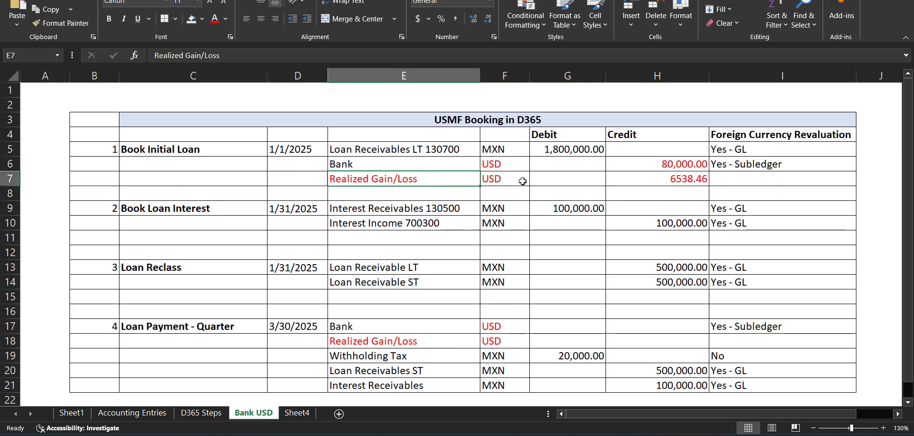
{"action": "left_click", "coordinate": [685, 180]}
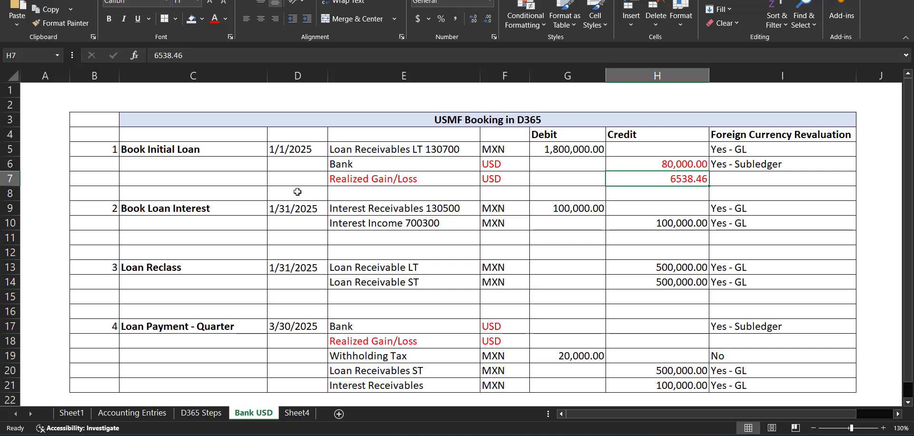
{"action": "left_click", "coordinate": [8, 164]}
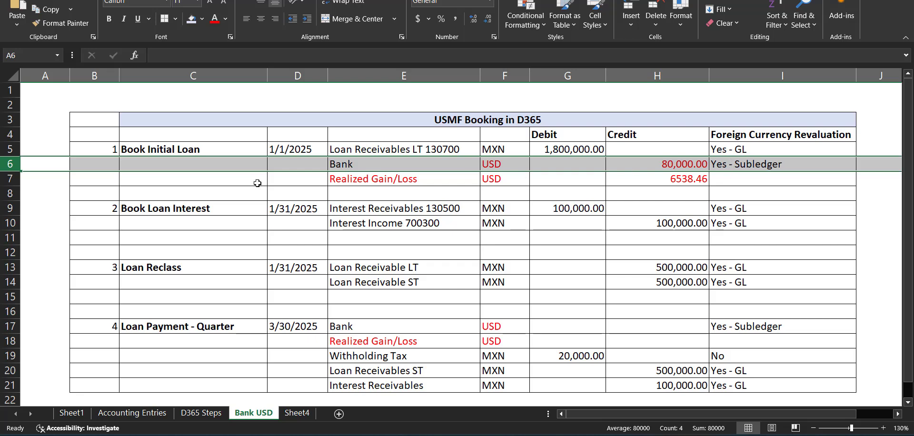
{"action": "left_click", "coordinate": [7, 179]}
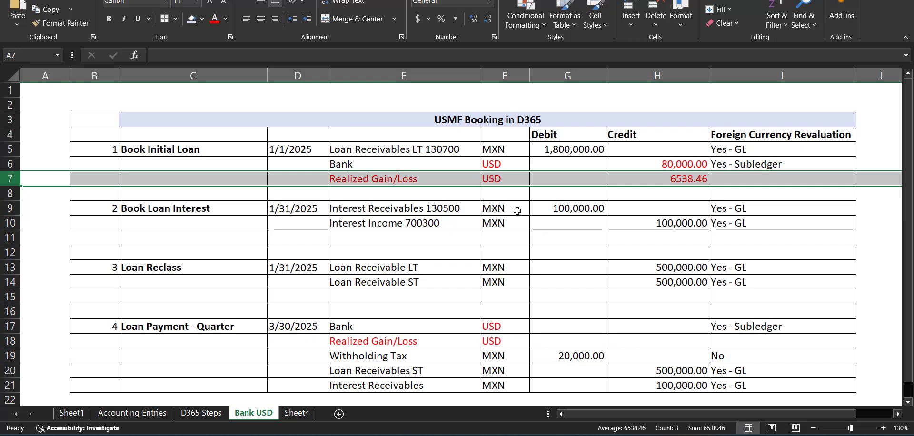
Switch to Finance and Operations and open the General journals list
{"action": "left_click", "coordinate": [619, 435]}
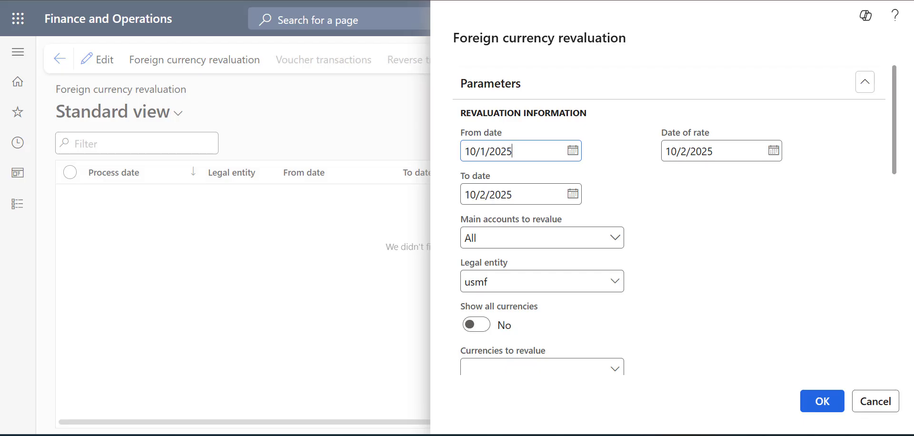
{"action": "left_click", "coordinate": [28, 200]}
{"action": "left_click", "coordinate": [19, 204]}
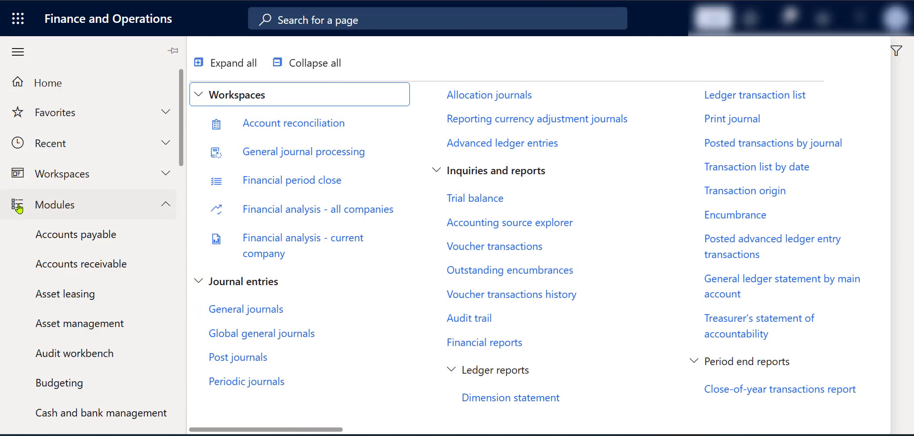
{"action": "left_click", "coordinate": [224, 308]}
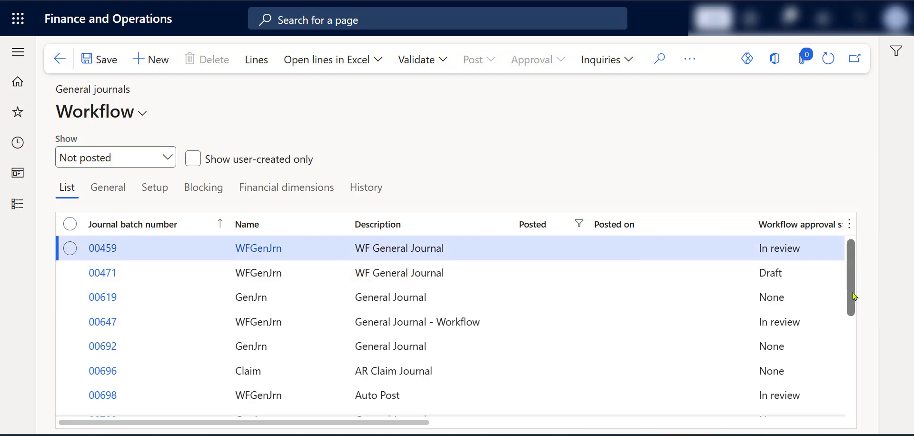
Open the lines of the unposted journal 00721, General Journal - Loan USD
{"action": "left_click_drag", "start_coordinate": [854, 296], "coordinate": [869, 423]}
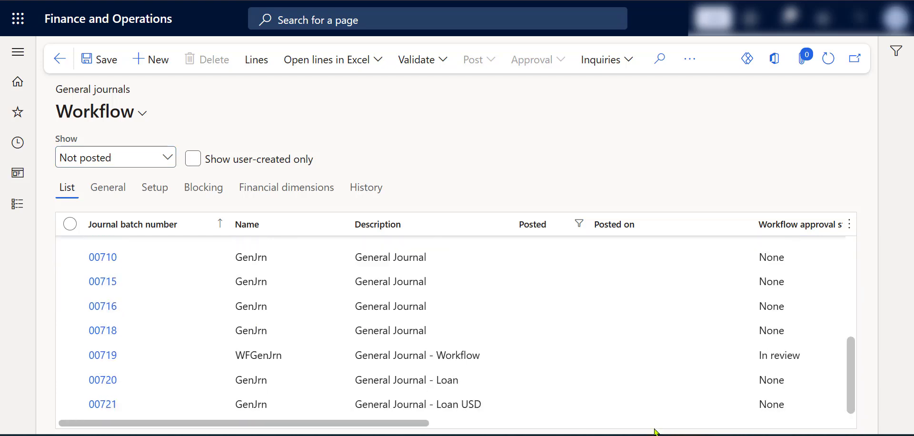
{"action": "left_click", "coordinate": [504, 403]}
{"action": "left_click", "coordinate": [335, 383]}
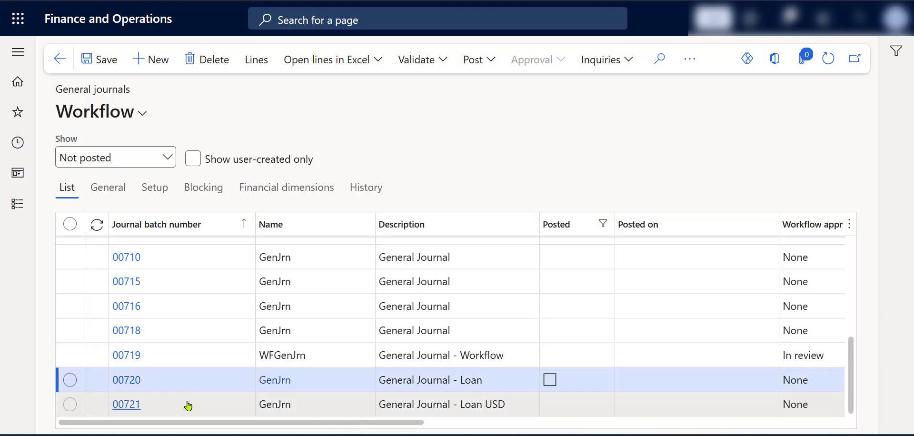
{"action": "left_click", "coordinate": [188, 404]}
{"action": "left_click", "coordinate": [256, 59]}
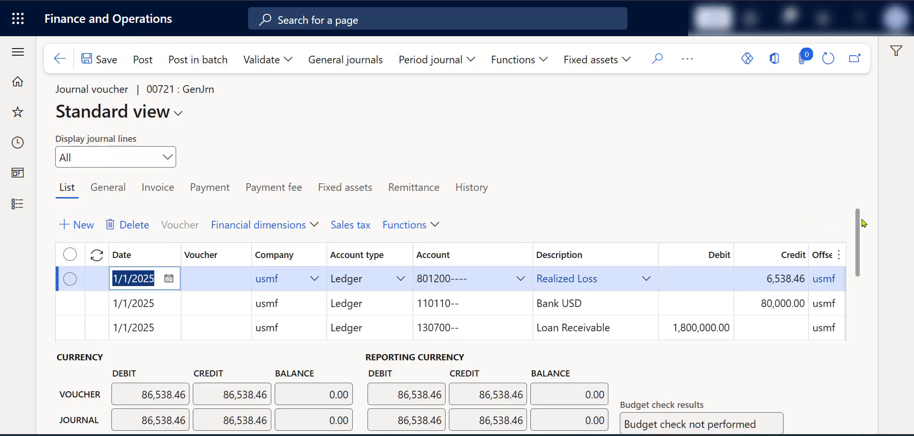
Inspect the Loan Receivable line on account 130700 across its fields and compare its currency with the other journal lines
{"action": "left_click_drag", "start_coordinate": [860, 228], "coordinate": [862, 240]}
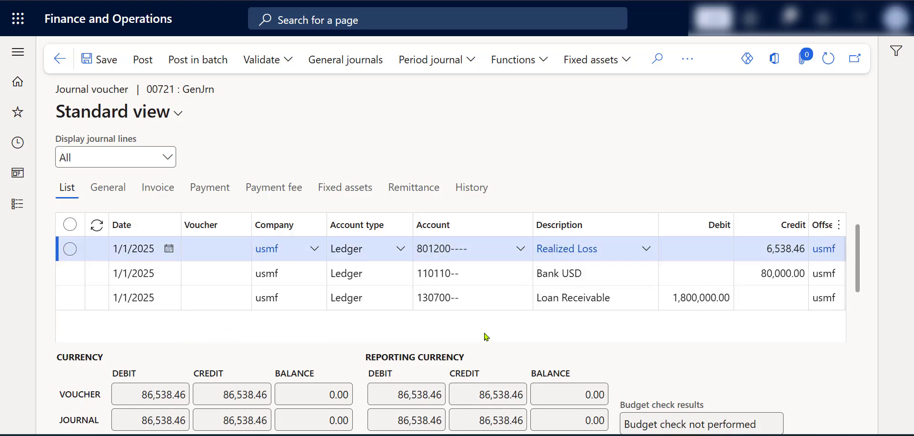
{"action": "left_click", "coordinate": [506, 301]}
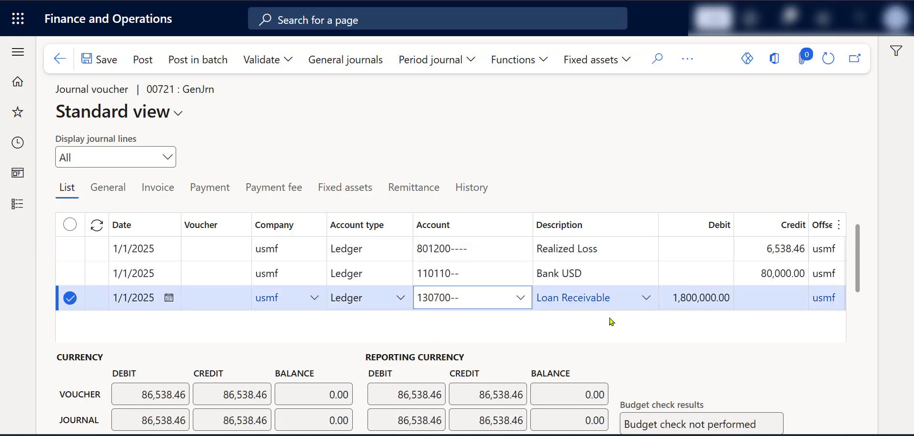
{"action": "key", "text": "Tab"}
{"action": "key", "text": "Tab"}
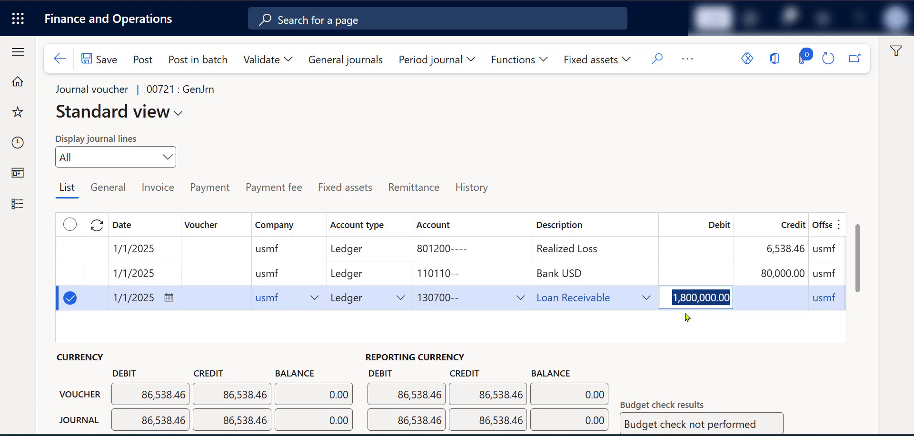
{"action": "key", "text": "Tab"}
{"action": "key", "text": "Tab"}
{"action": "key", "text": "Tab"}
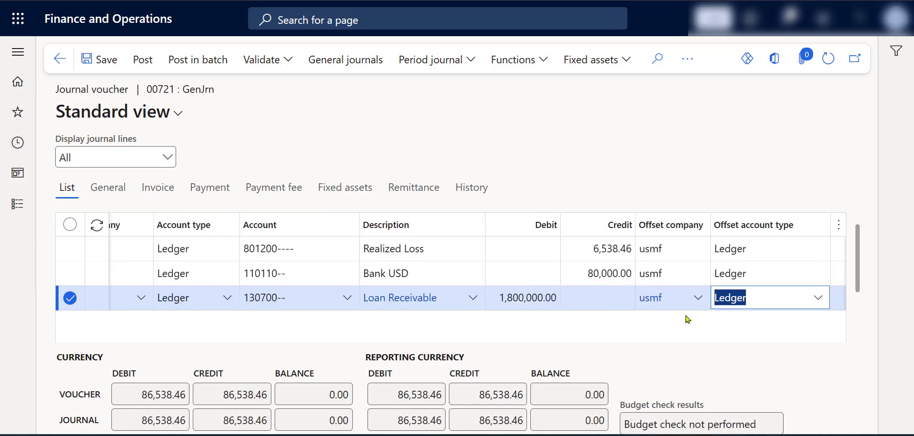
{"action": "key", "text": "Tab"}
{"action": "key", "text": "Tab"}
{"action": "key", "text": "Tab"}
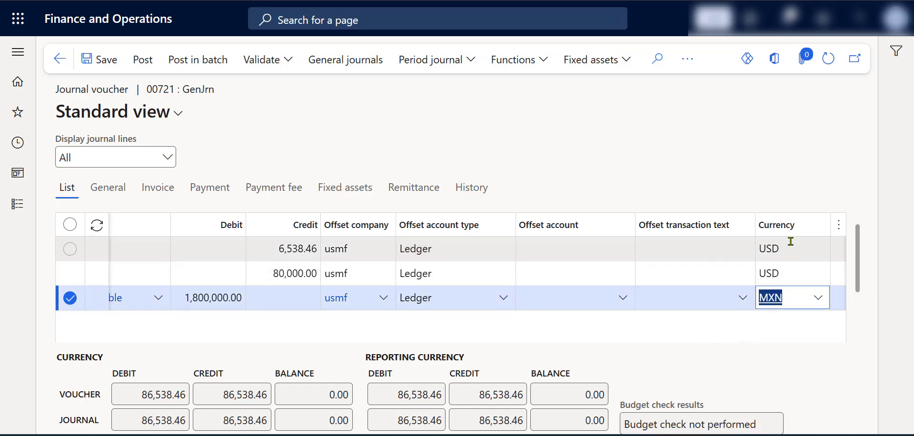
{"action": "mouse_move", "coordinate": [791, 268]}
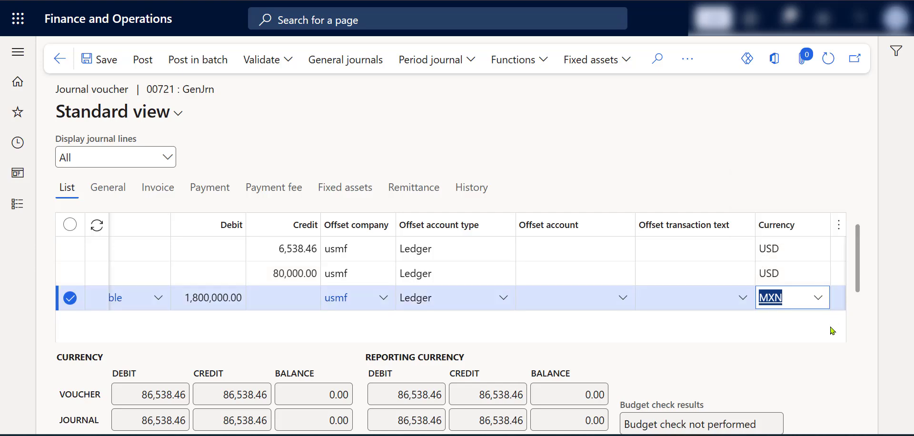
Examine the bank, realized loss and loan receivable lines against the voucher's reporting currency debit total
{"action": "left_click", "coordinate": [308, 270]}
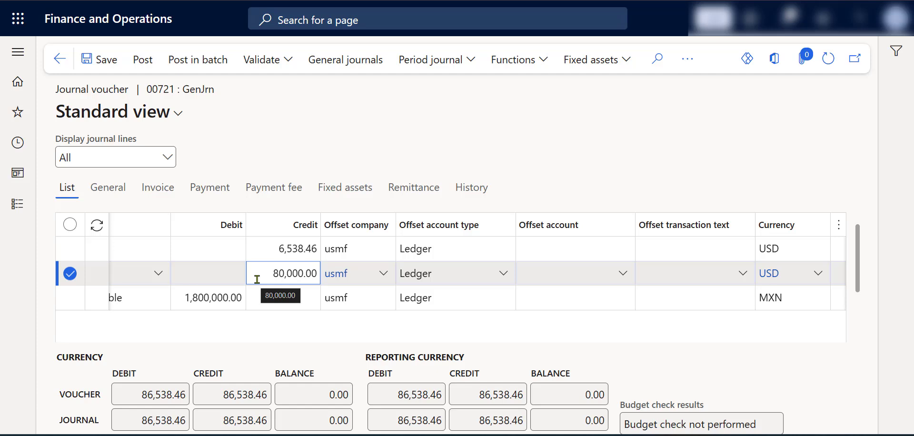
{"action": "left_click", "coordinate": [256, 252]}
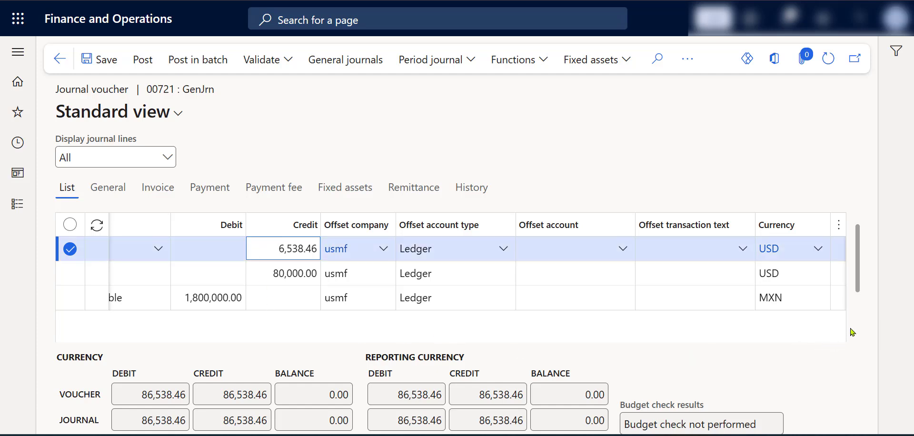
{"action": "left_click", "coordinate": [449, 303]}
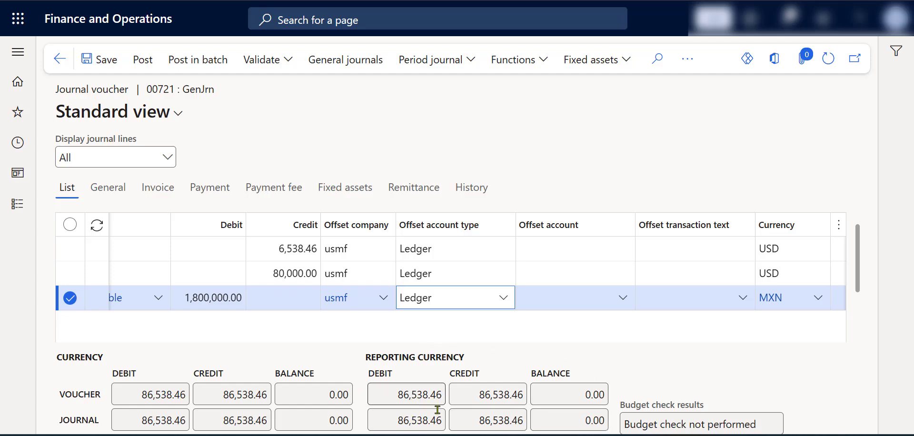
{"action": "left_click", "coordinate": [441, 395]}
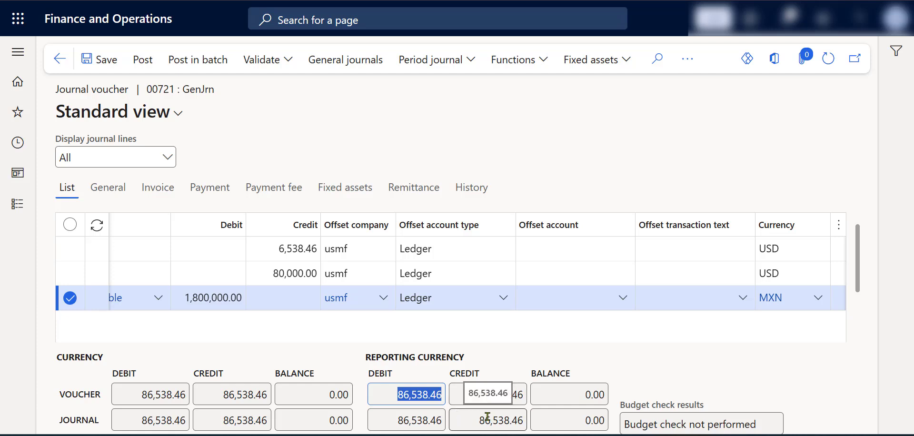
{"action": "left_click", "coordinate": [422, 275]}
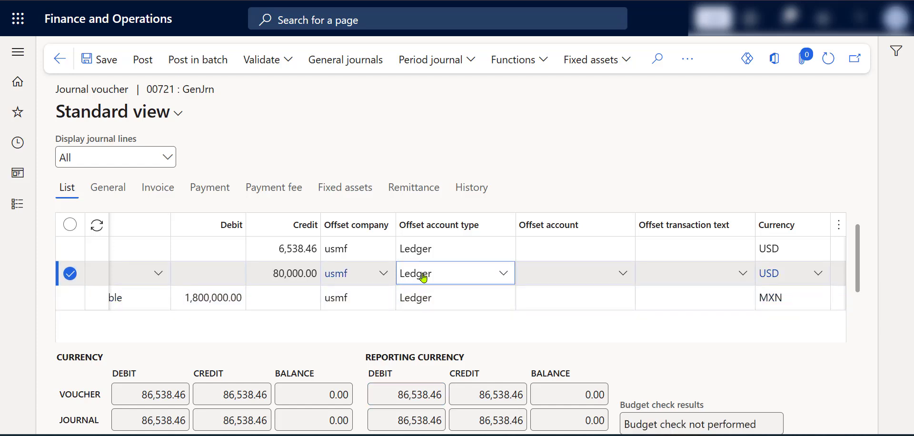
{"action": "left_click", "coordinate": [476, 251]}
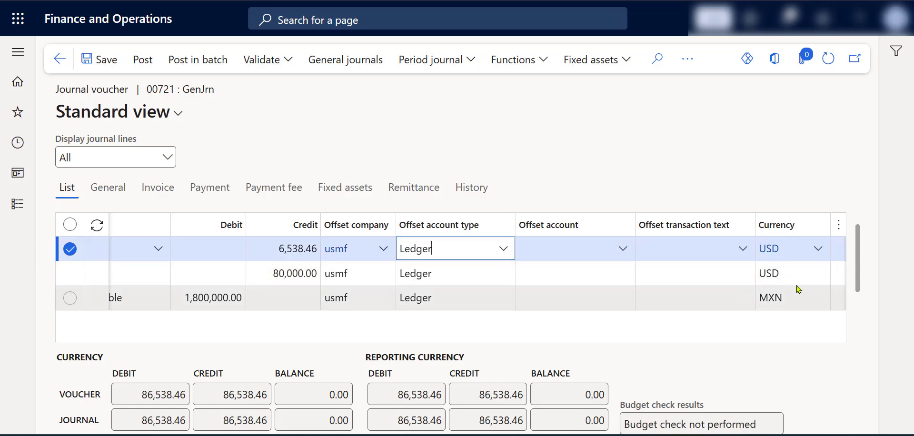
{"action": "left_click_drag", "start_coordinate": [859, 286], "coordinate": [860, 301]}
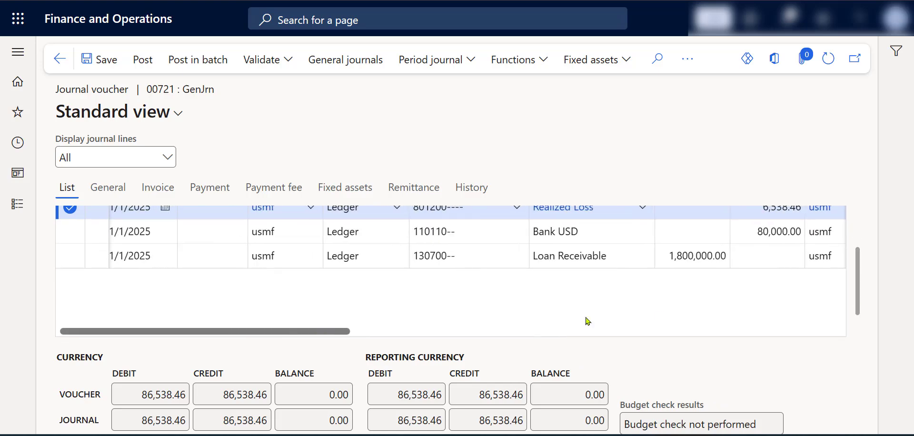
{"action": "scroll", "coordinate": [668, 315], "scroll_direction": "up", "scroll_amount": 1}
{"action": "scroll", "coordinate": [668, 315], "scroll_direction": "up", "scroll_amount": 1}
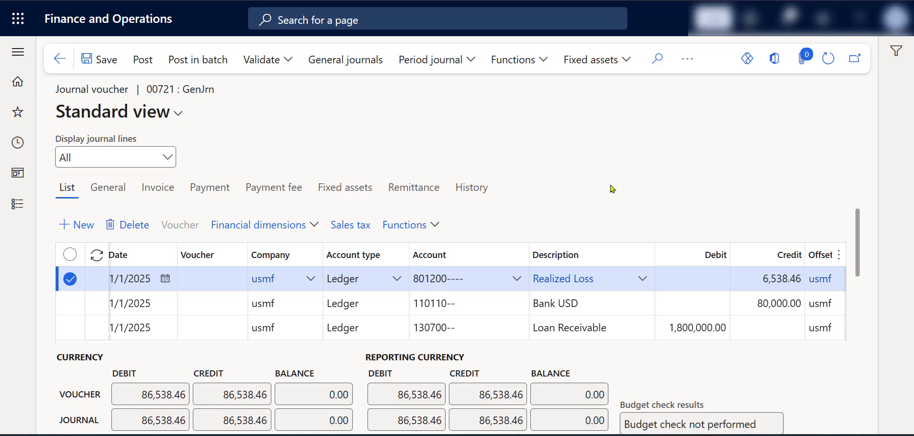
Switch back to the Bank USD sheet in Excel and go to the Loan Payment - Quarter entry
{"action": "key", "text": "alt+Tab"}
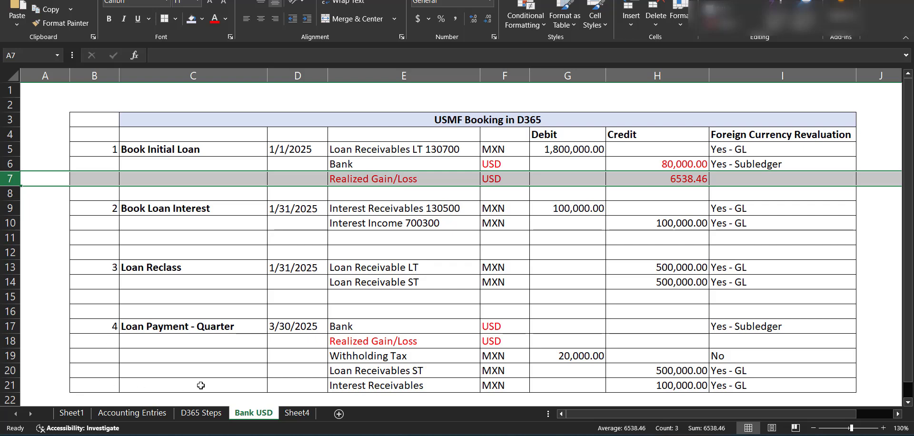
{"action": "left_click", "coordinate": [172, 365]}
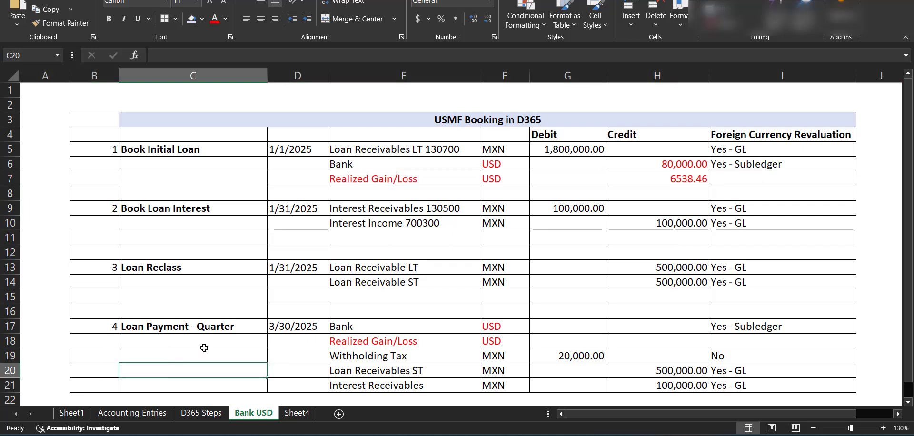